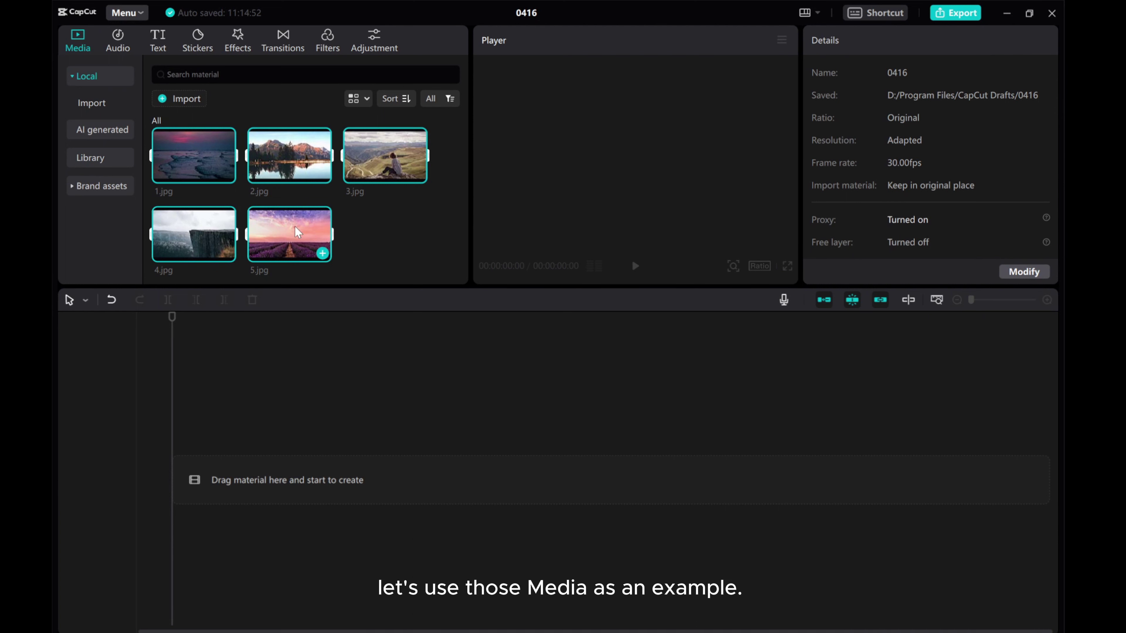
Step: Add 3.jpg to the start of the timeline as a 5-second clip and select it
{"action": "left_click", "coordinate": [377, 162]}
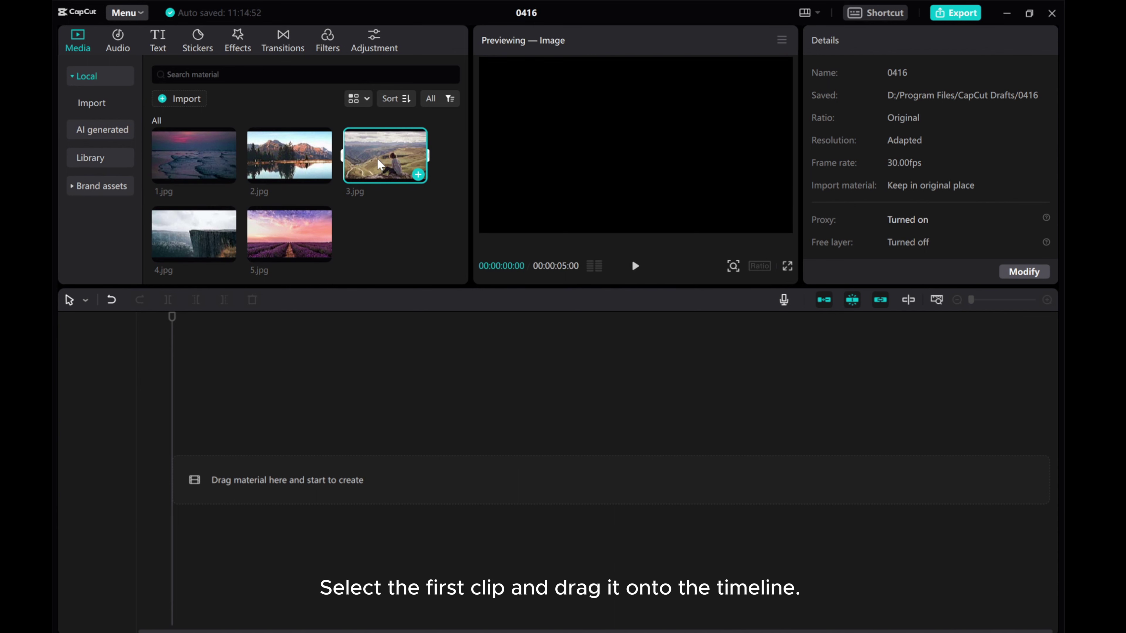
{"action": "left_click_drag", "start_coordinate": [376, 158], "coordinate": [172, 484]}
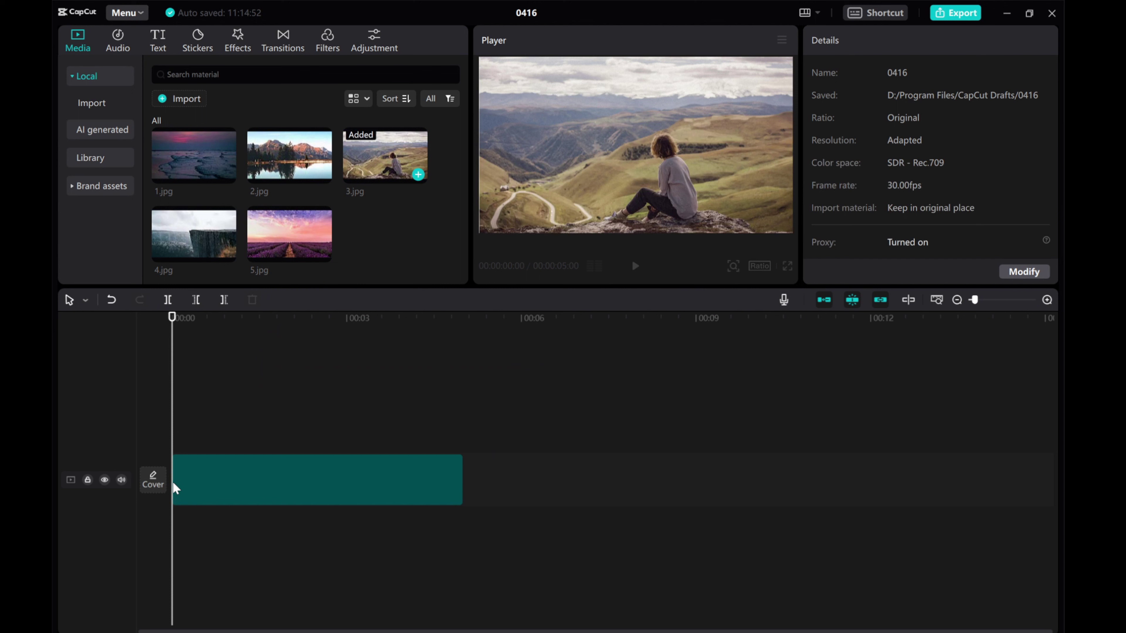
{"action": "left_click", "coordinate": [278, 479]}
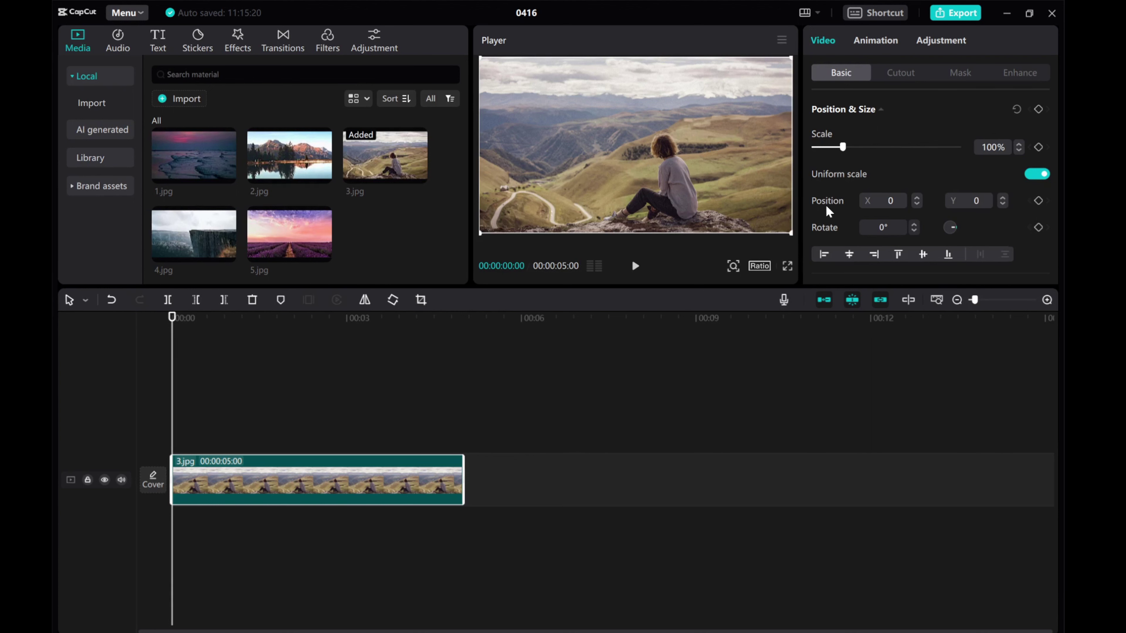
Step: Keyframe 3.jpg's position at 00:00 with X 3838, fully off the right edge, then go to 00:05
{"action": "left_click", "coordinate": [1039, 202]}
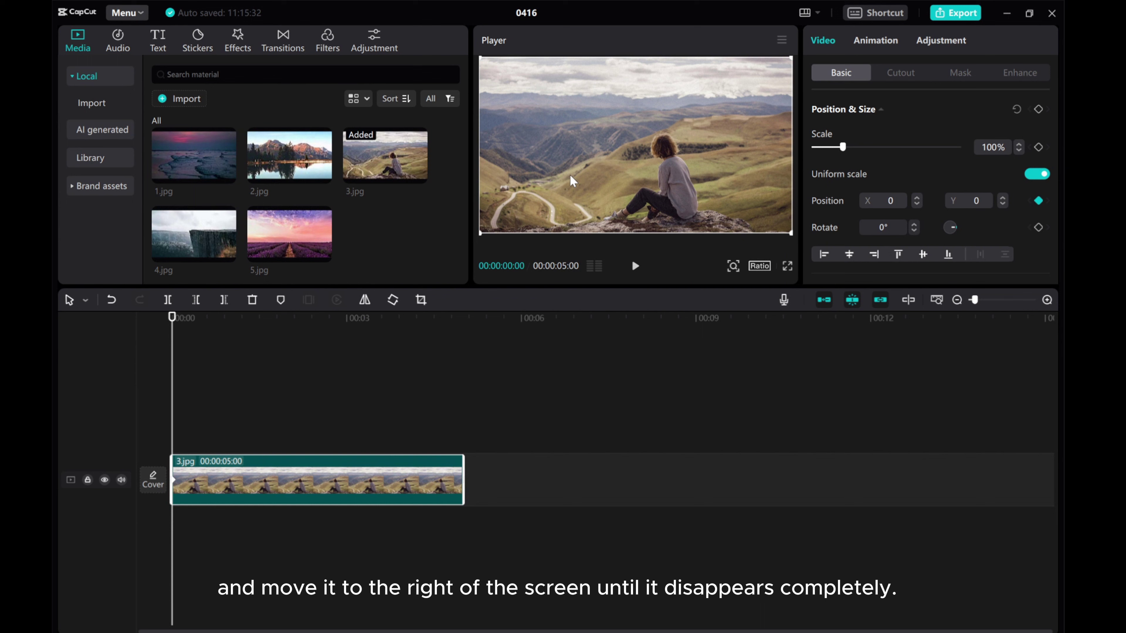
{"action": "left_click_drag", "start_coordinate": [569, 175], "coordinate": [819, 184]}
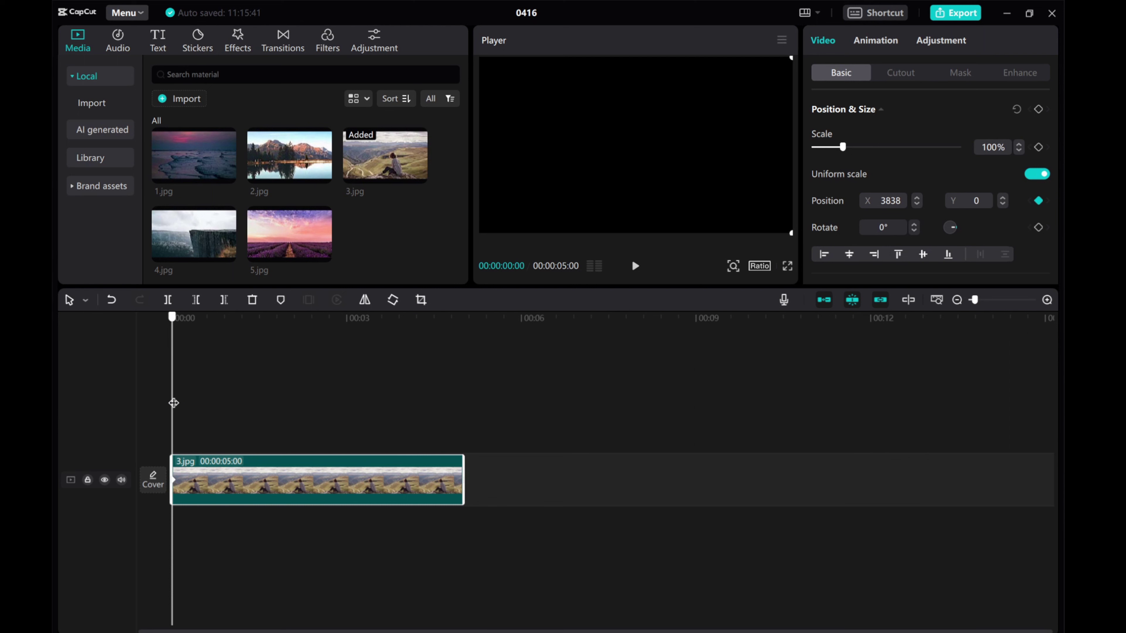
{"action": "left_click_drag", "start_coordinate": [174, 403], "coordinate": [462, 417]}
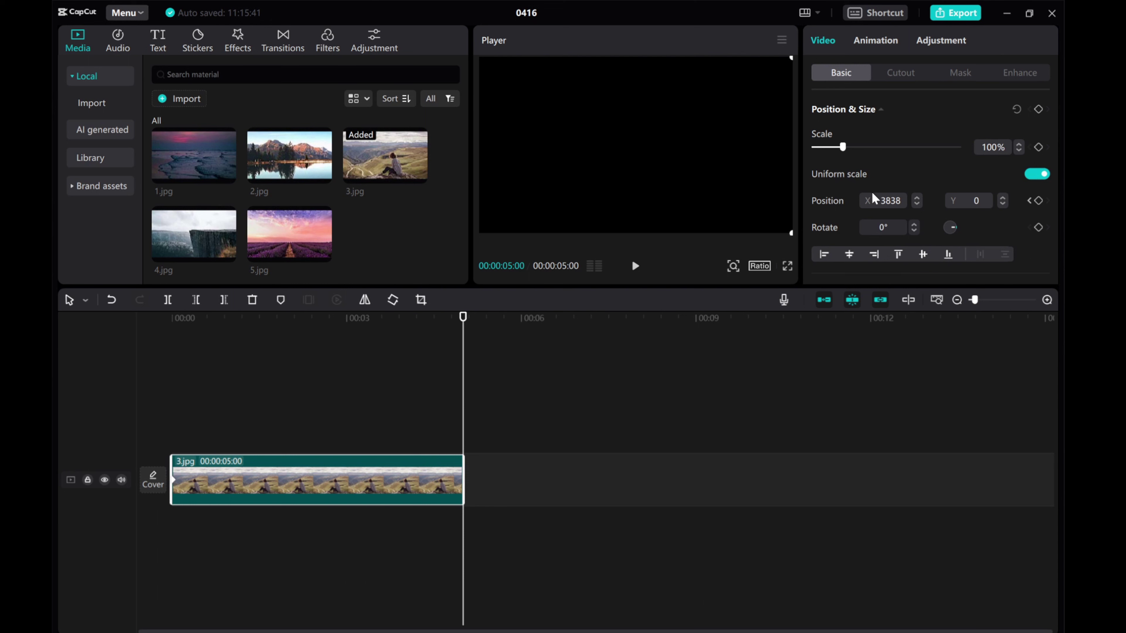
Step: At 00:05, keyframe 3.jpg's position at X -3974 and Y 0, past the left edge
{"action": "left_click", "coordinate": [916, 204]}
{"action": "left_click", "coordinate": [917, 204]}
{"action": "left_click", "coordinate": [916, 204]}
{"action": "left_click", "coordinate": [917, 204]}
{"action": "left_click", "coordinate": [917, 204]}
{"action": "left_click", "coordinate": [917, 204]}
{"action": "left_click", "coordinate": [917, 204]}
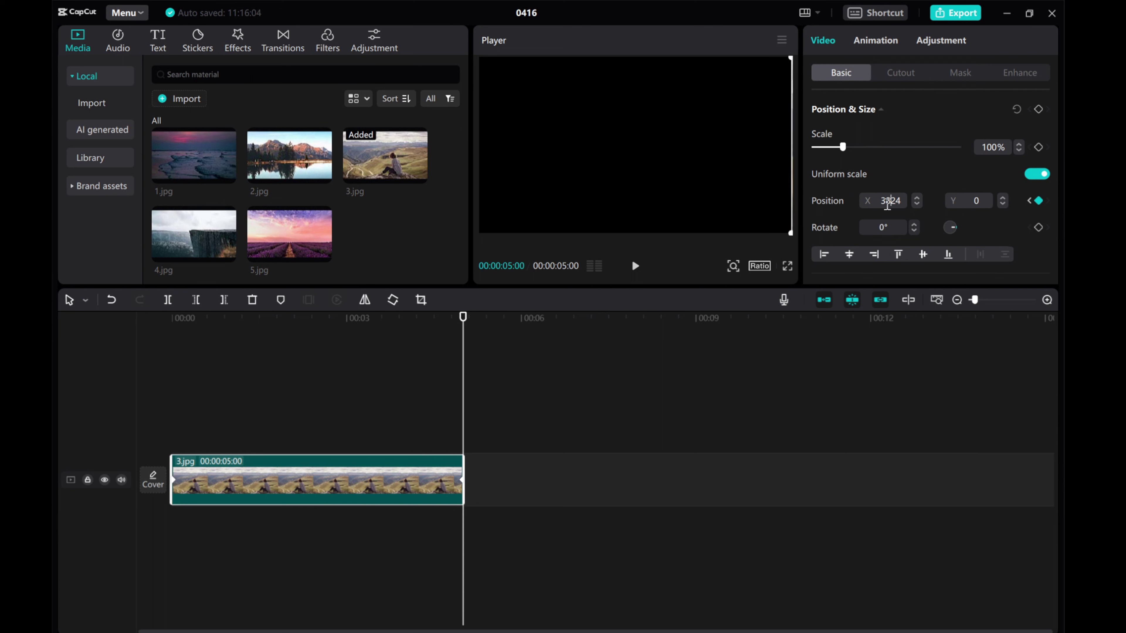
{"action": "type", "text": "000"}
{"action": "key", "text": "Return"}
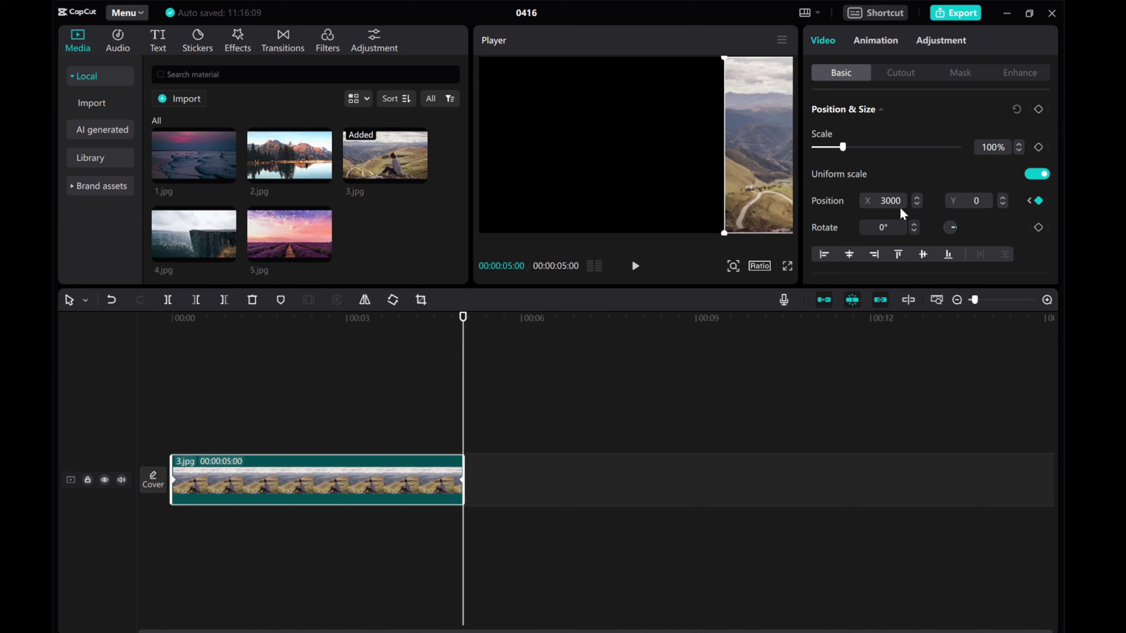
{"action": "left_click_drag", "start_coordinate": [738, 167], "coordinate": [478, 178]}
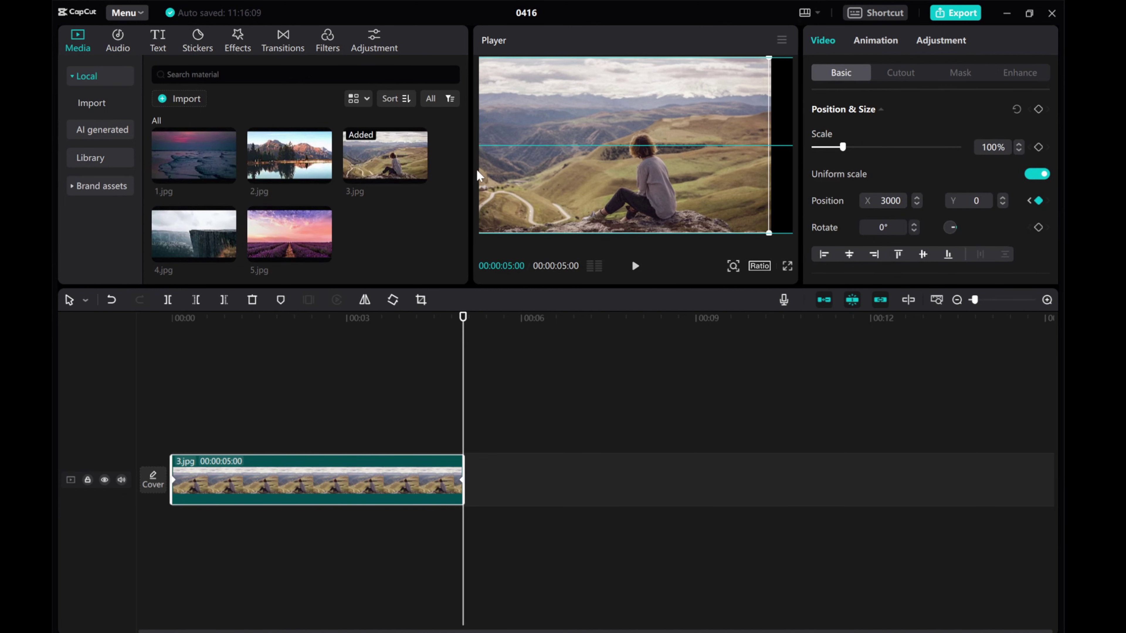
{"action": "left_click_drag", "start_coordinate": [682, 168], "coordinate": [436, 176]}
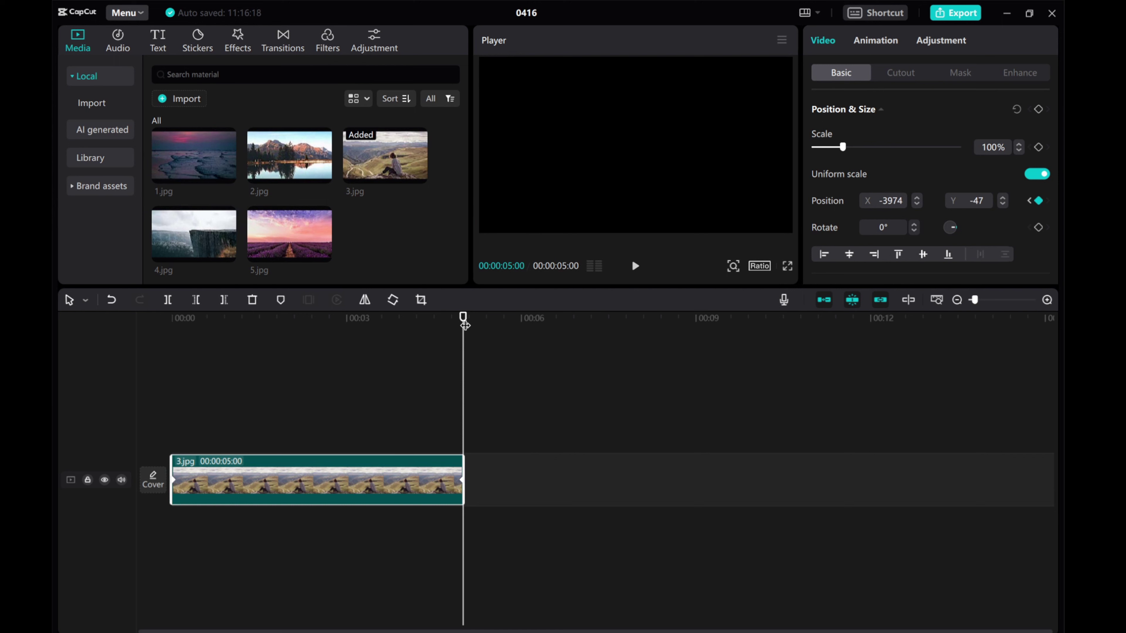
{"action": "double_click", "coordinate": [980, 201]}
{"action": "type", "text": "0"}
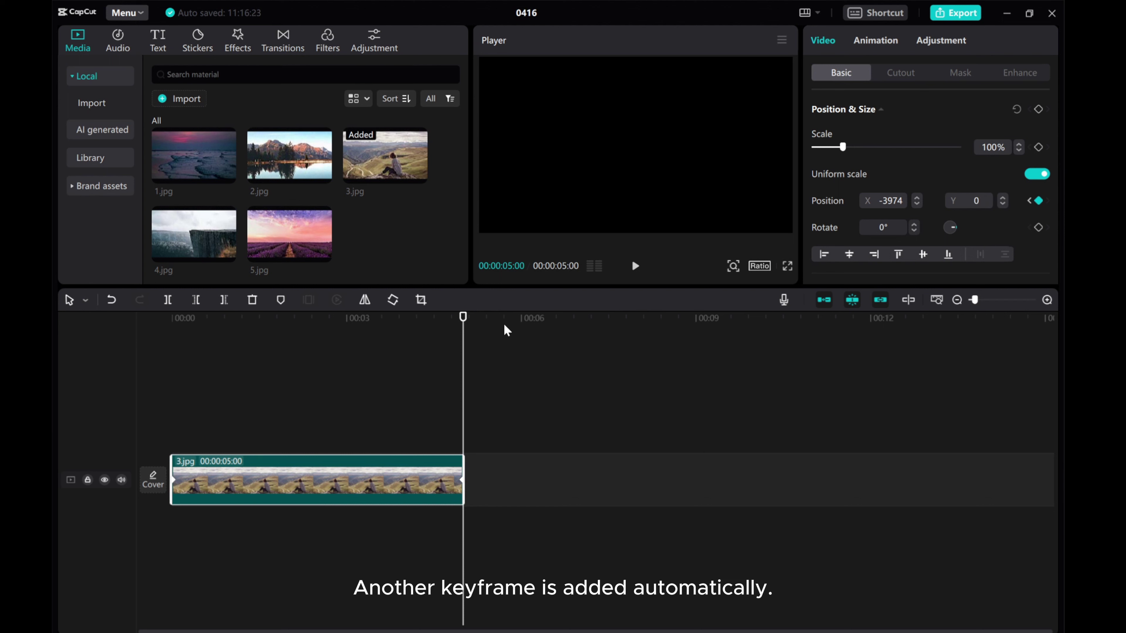
{"action": "left_click", "coordinate": [1030, 203]}
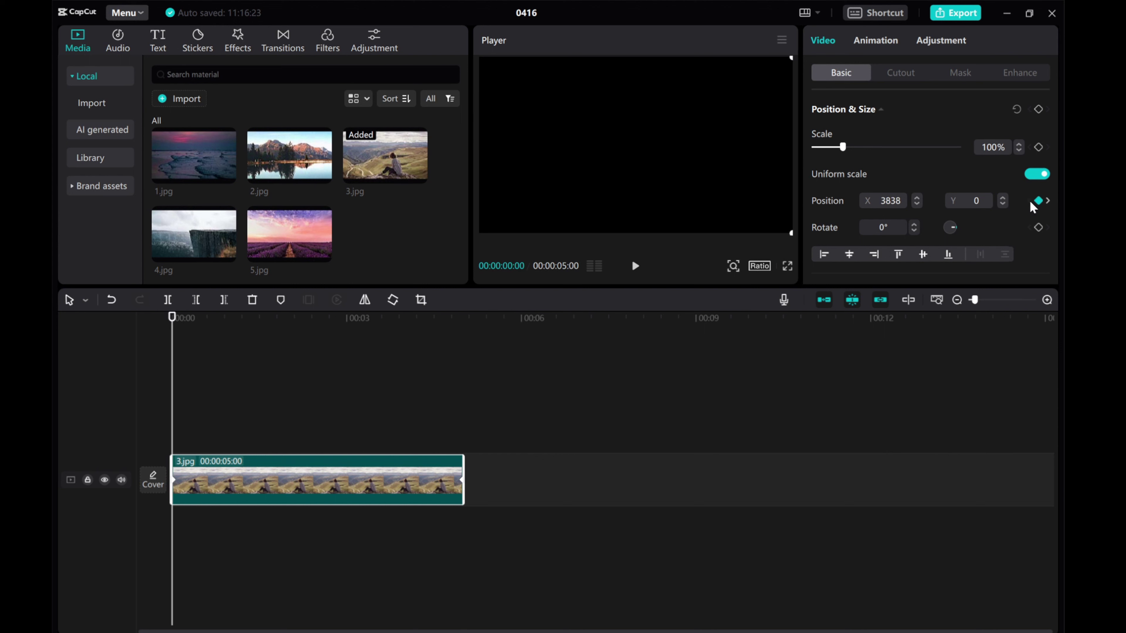
{"action": "left_click", "coordinate": [635, 266]}
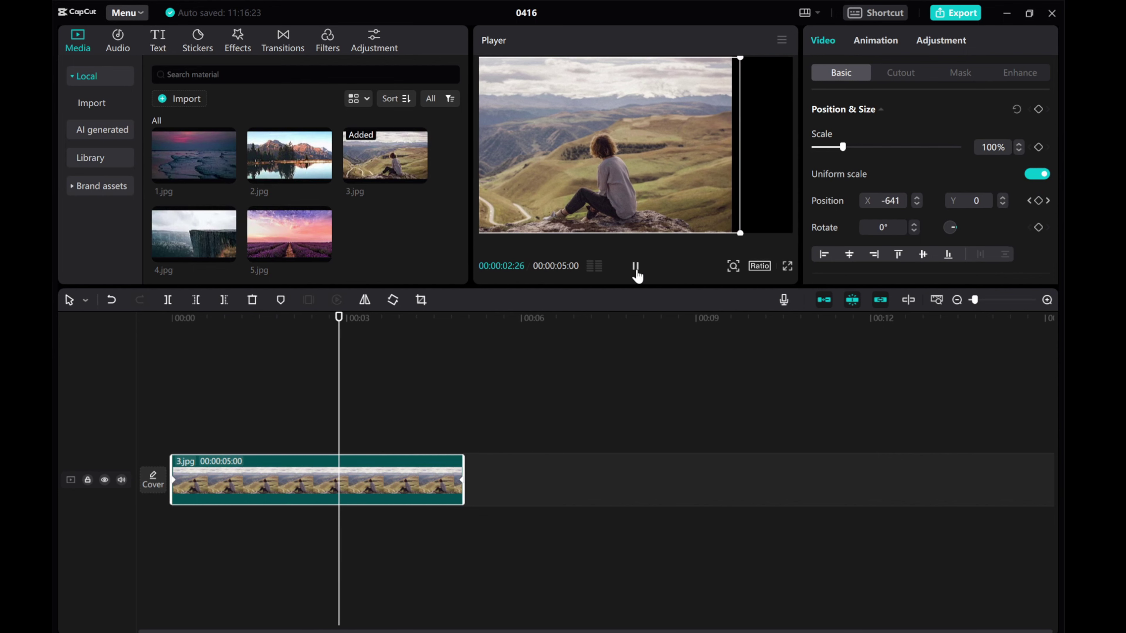
{"action": "left_click", "coordinate": [635, 266]}
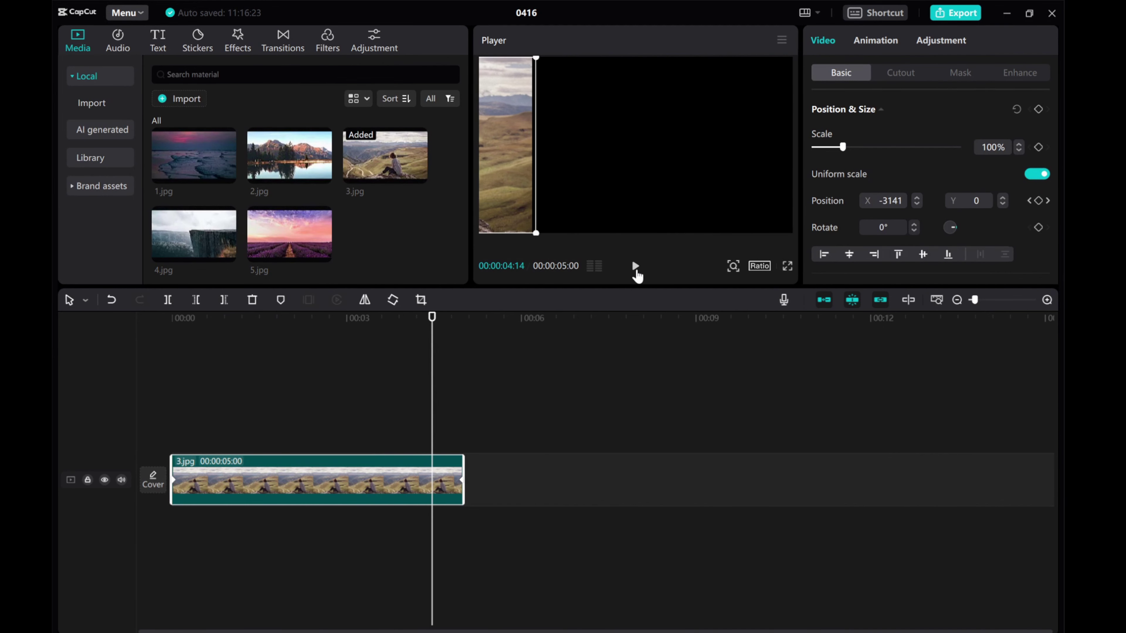
{"action": "left_click", "coordinate": [634, 267]}
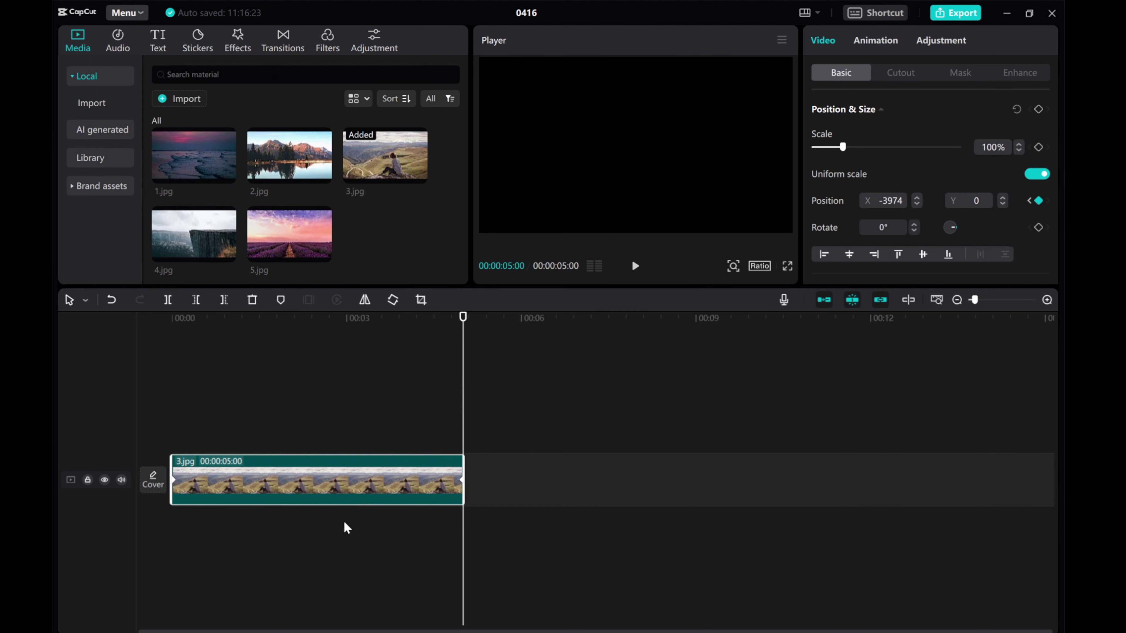
Step: Copy the animated 3.jpg clip and paste two copies back-to-back after it on the main track
{"action": "right_click", "coordinate": [335, 473]}
{"action": "left_click", "coordinate": [354, 284]}
{"action": "right_click", "coordinate": [486, 474]}
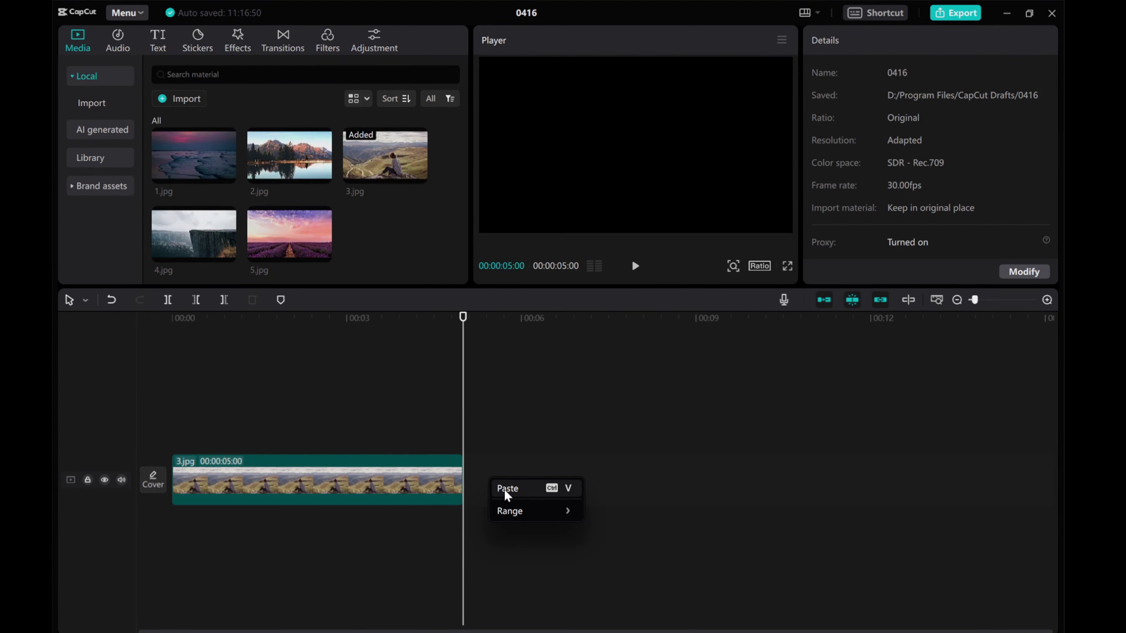
{"action": "left_click", "coordinate": [504, 488]}
{"action": "left_click_drag", "start_coordinate": [513, 437], "coordinate": [518, 487]}
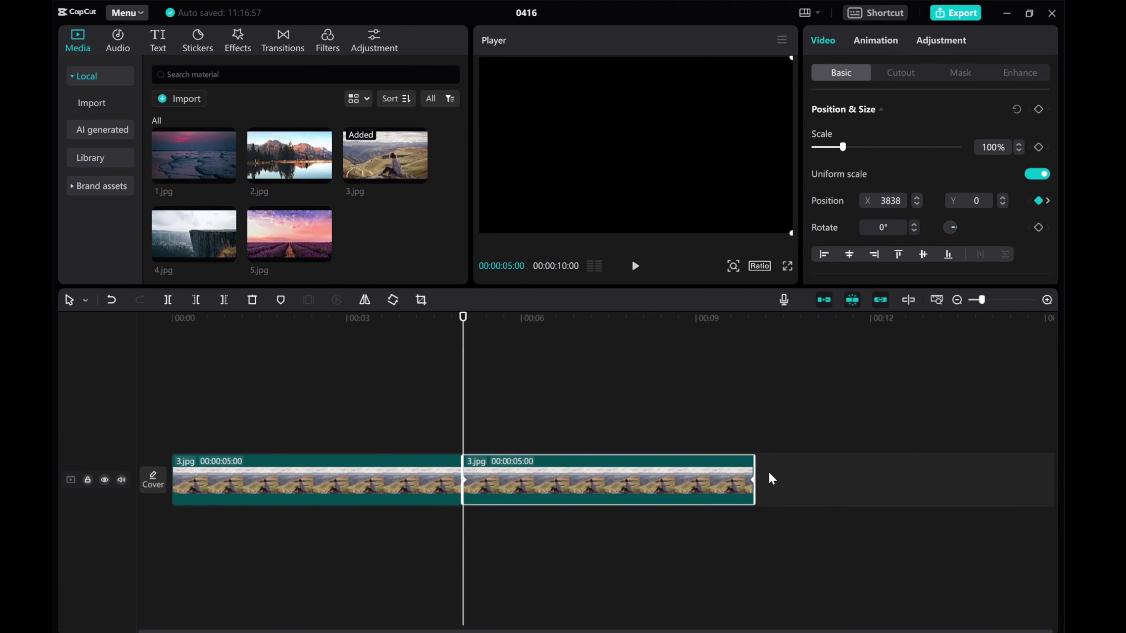
{"action": "left_click", "coordinate": [957, 300]}
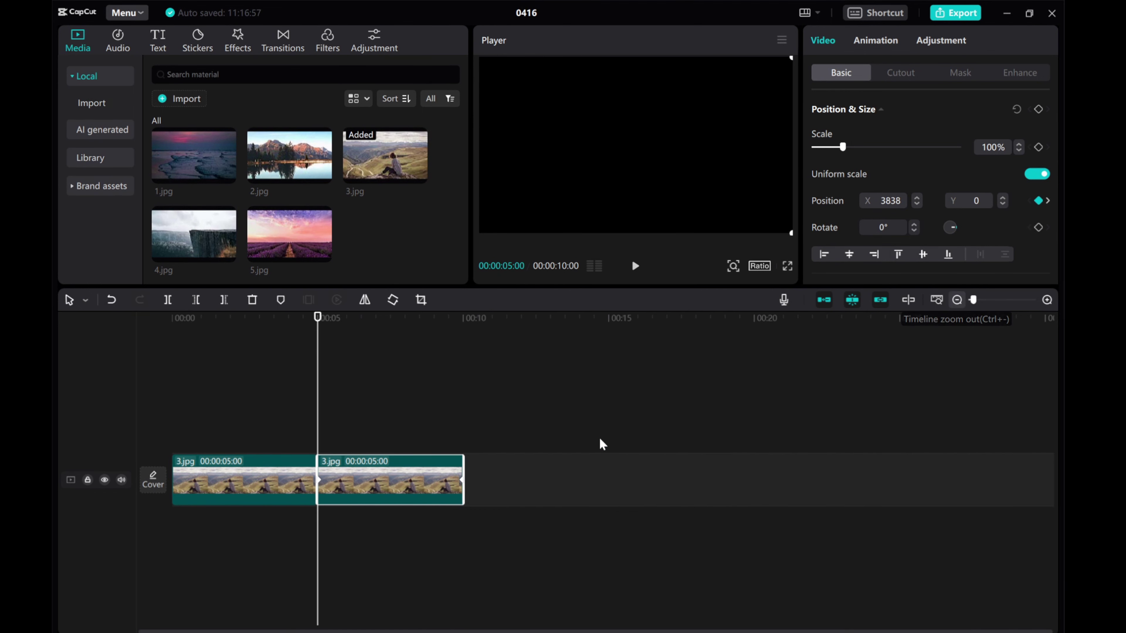
{"action": "right_click", "coordinate": [489, 478]}
{"action": "left_click", "coordinate": [501, 488]}
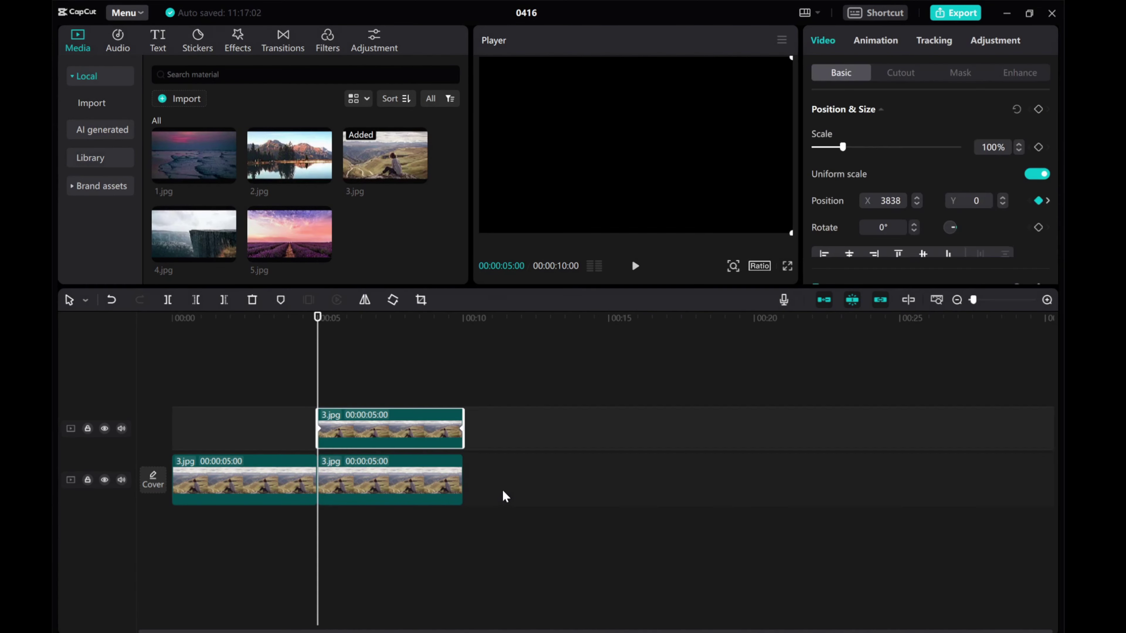
{"action": "left_click_drag", "start_coordinate": [389, 453], "coordinate": [507, 488]}
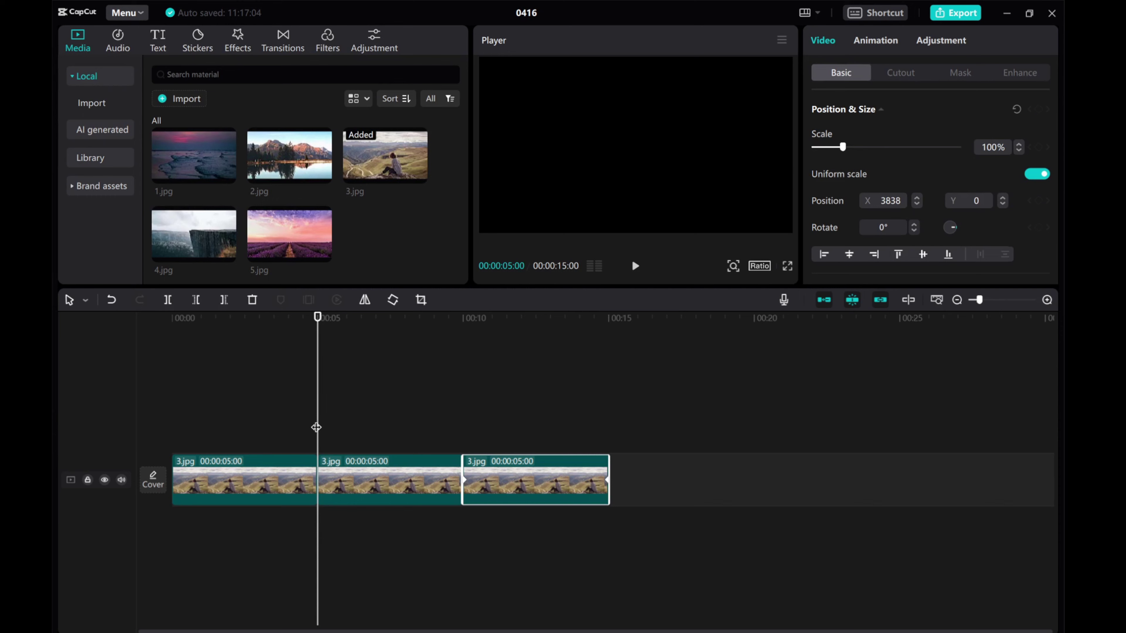
Step: Paste a fourth copy at 00:15 and a fifth after it on the main track
{"action": "left_click_drag", "start_coordinate": [317, 427], "coordinate": [607, 413]}
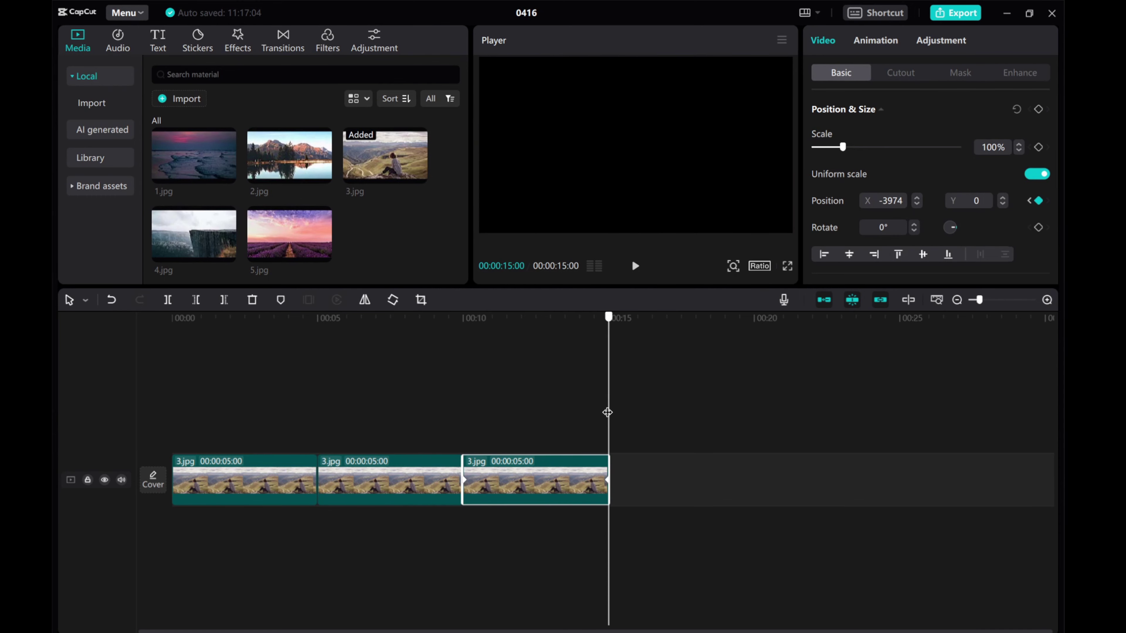
{"action": "right_click", "coordinate": [624, 476]}
{"action": "left_click", "coordinate": [639, 485]}
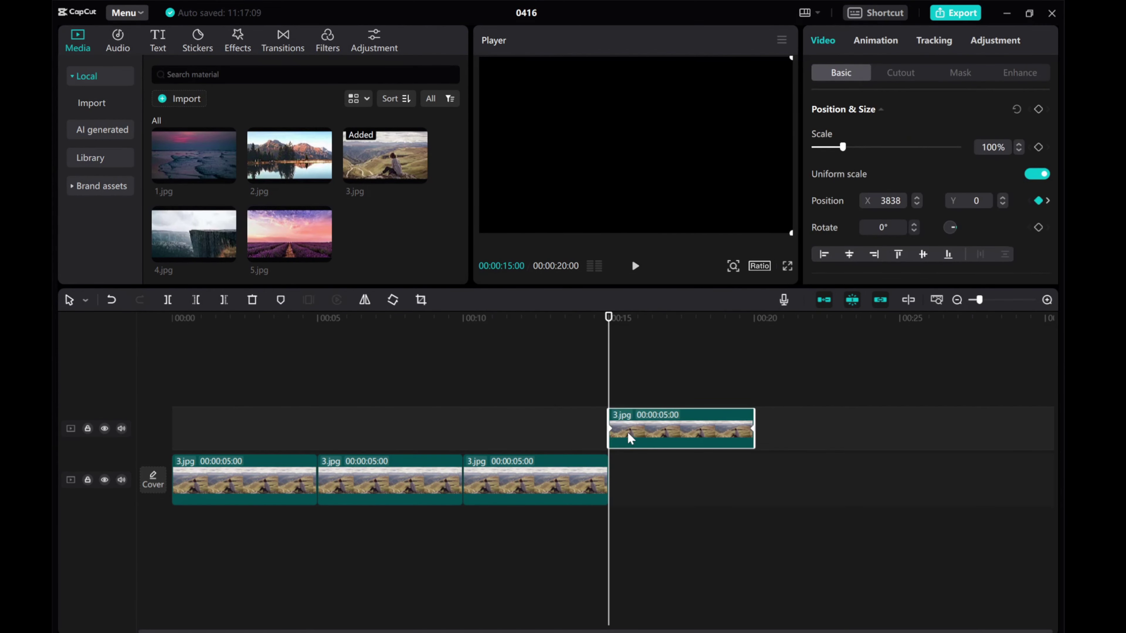
{"action": "left_click_drag", "start_coordinate": [627, 431], "coordinate": [637, 486]}
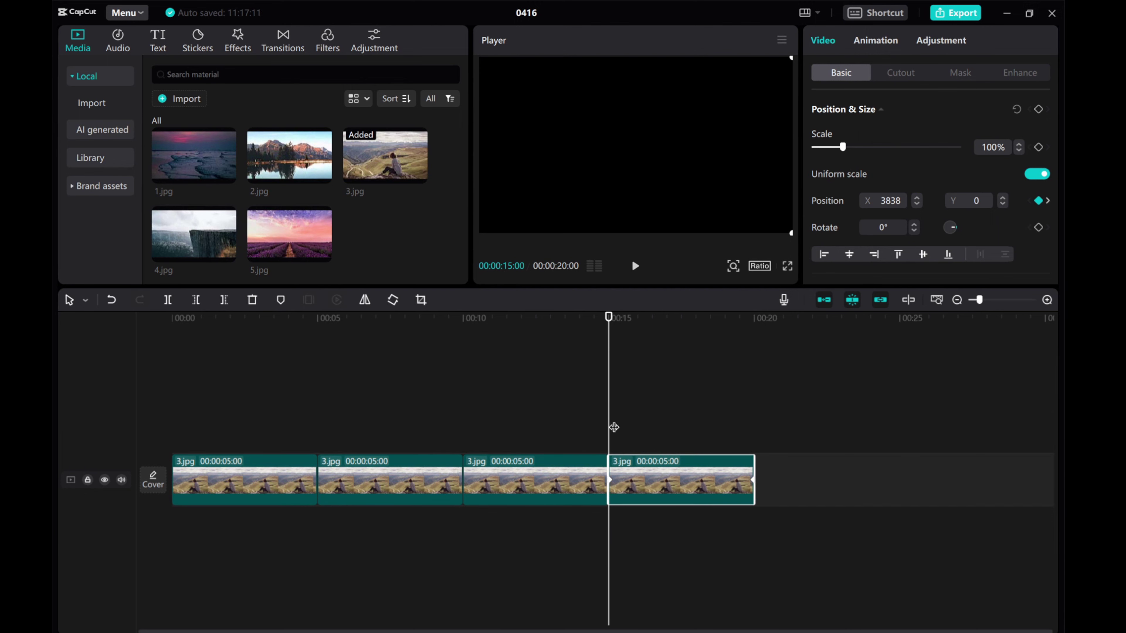
{"action": "right_click", "coordinate": [766, 469]}
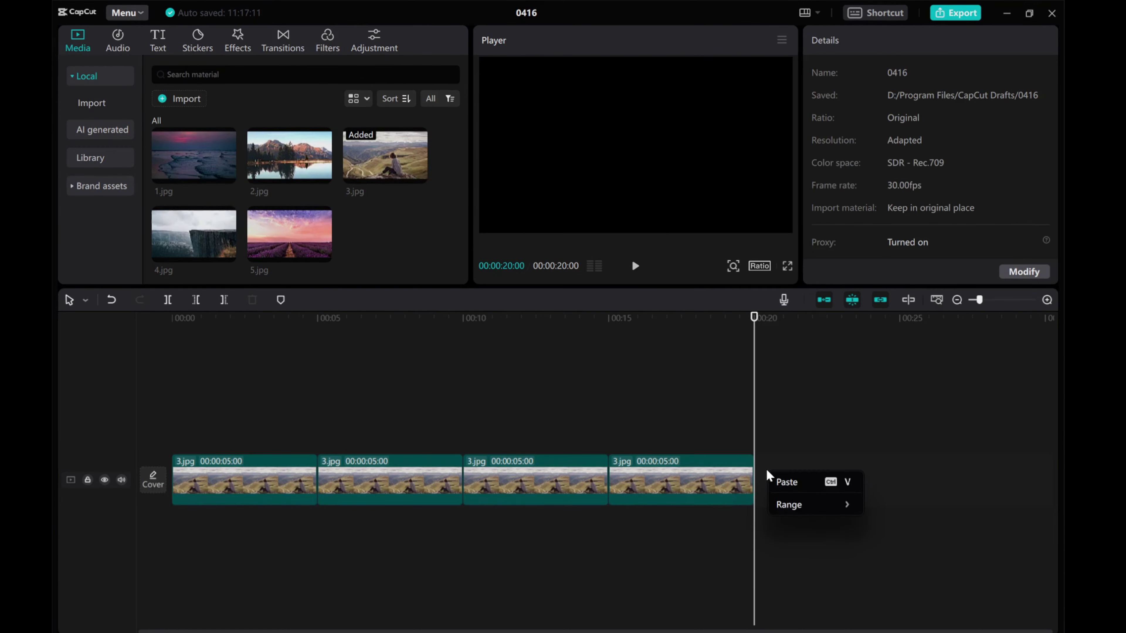
{"action": "left_click", "coordinate": [779, 481]}
{"action": "left_click_drag", "start_coordinate": [779, 460], "coordinate": [780, 488]}
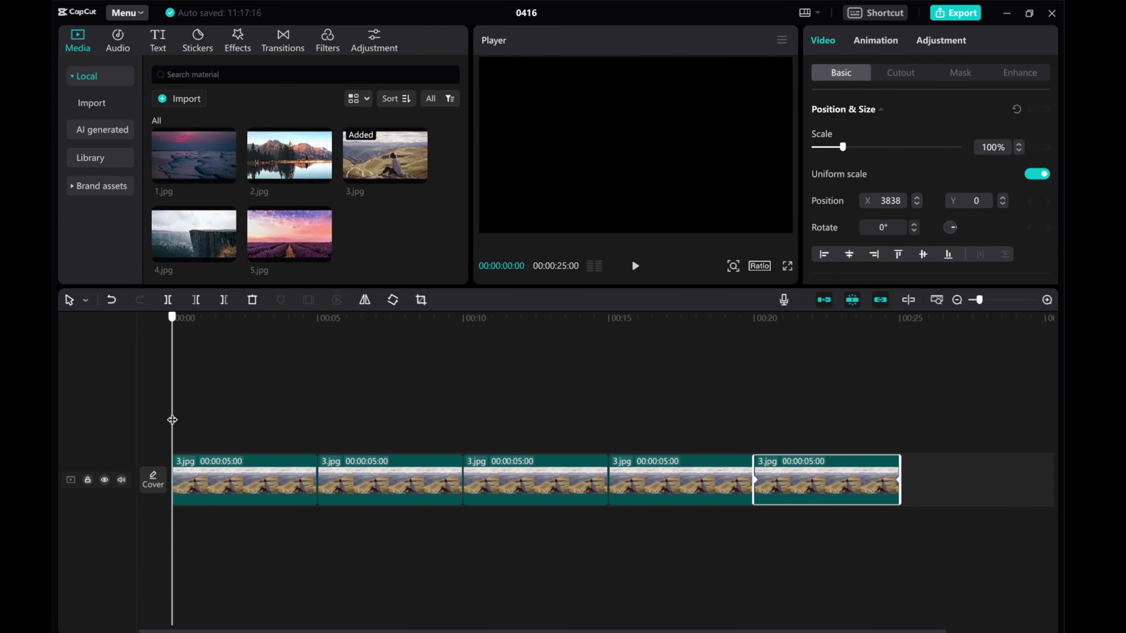
Step: Replace clips two to five with 1.jpg, 2.jpg, 4.jpg and 5.jpg, keeping the original video effect
{"action": "left_click", "coordinate": [347, 485]}
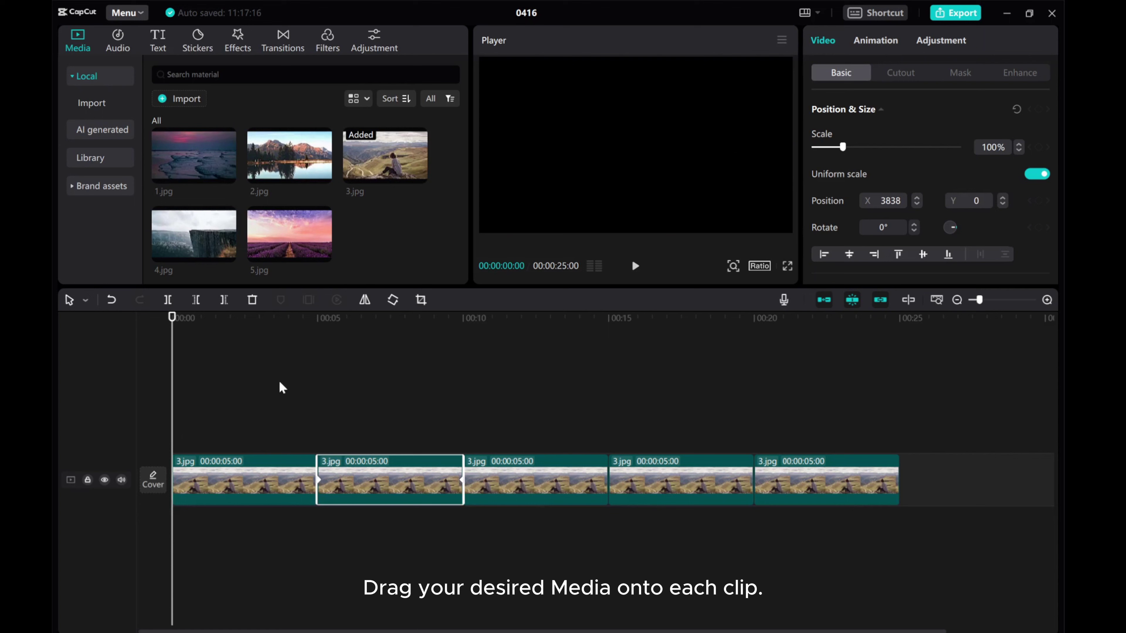
{"action": "left_click_drag", "start_coordinate": [180, 166], "coordinate": [337, 475]}
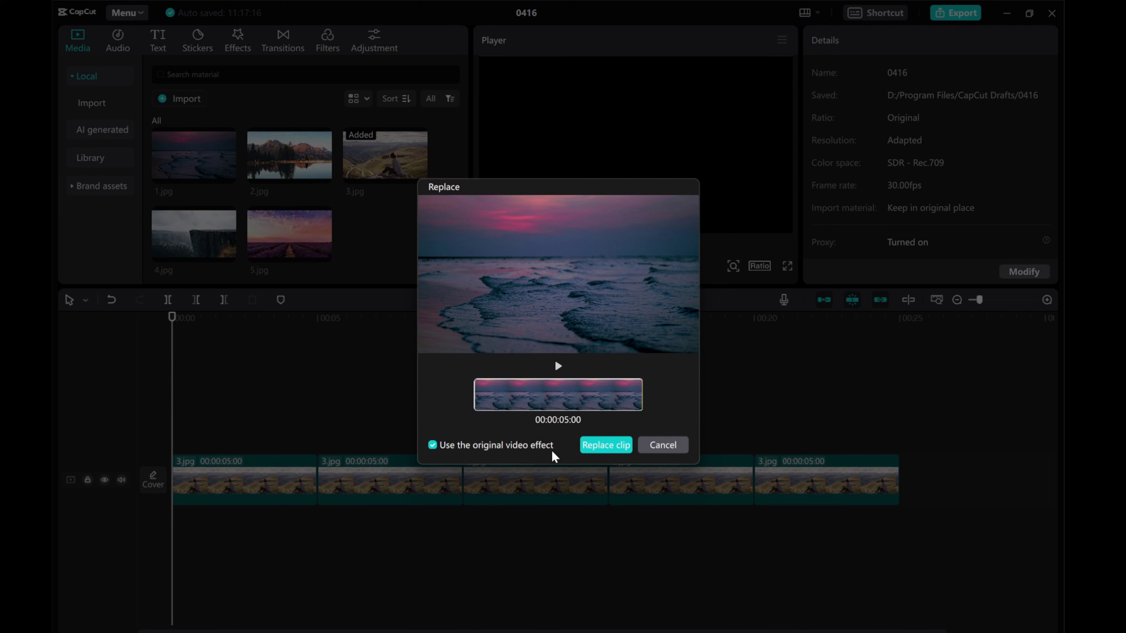
{"action": "left_click", "coordinate": [608, 447]}
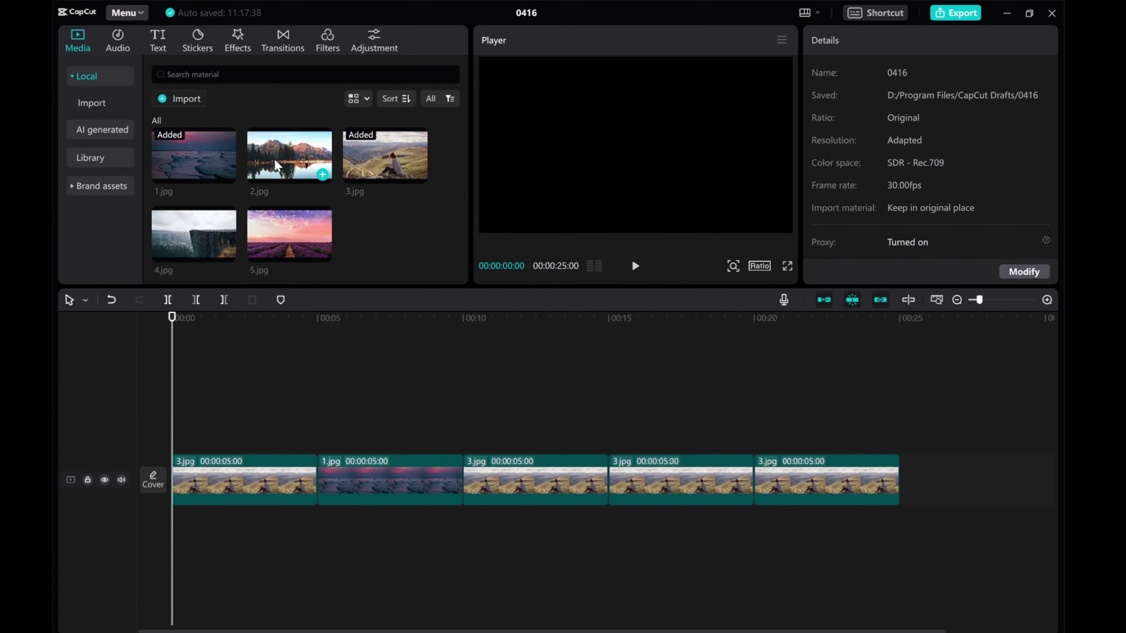
{"action": "left_click_drag", "start_coordinate": [273, 149], "coordinate": [497, 480]}
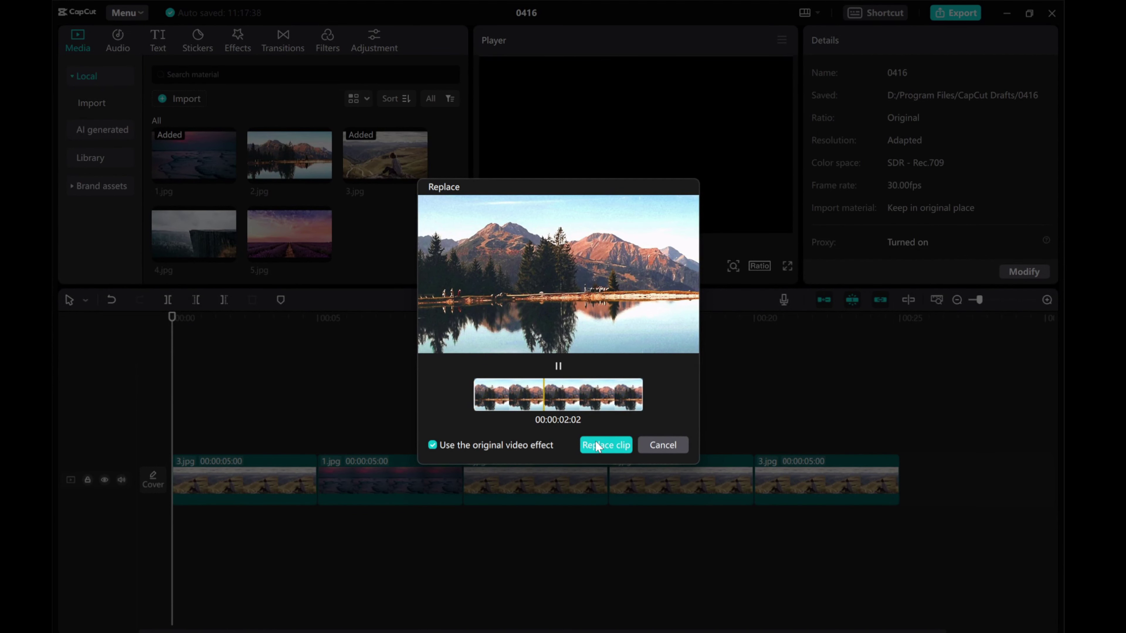
{"action": "left_click", "coordinate": [604, 446]}
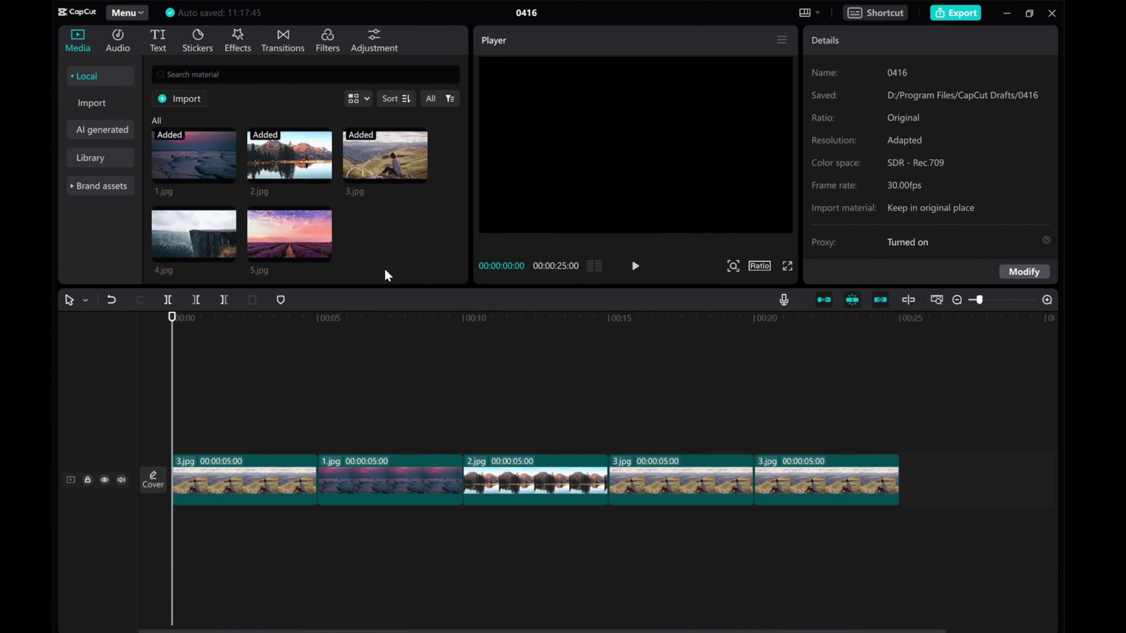
{"action": "left_click_drag", "start_coordinate": [181, 238], "coordinate": [637, 477]}
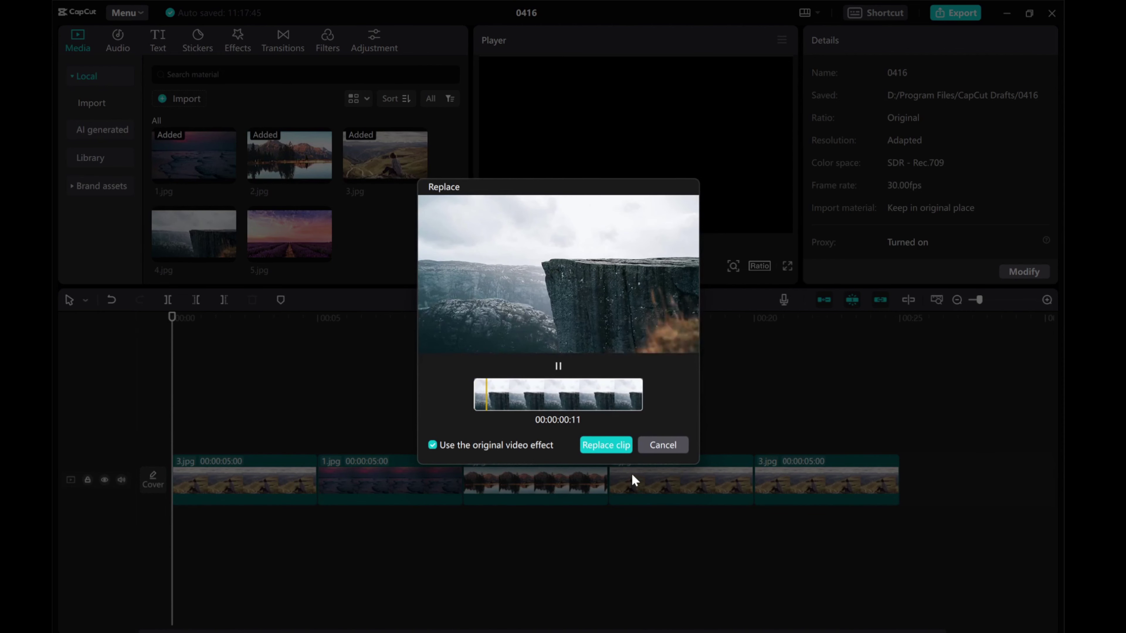
{"action": "left_click", "coordinate": [605, 445]}
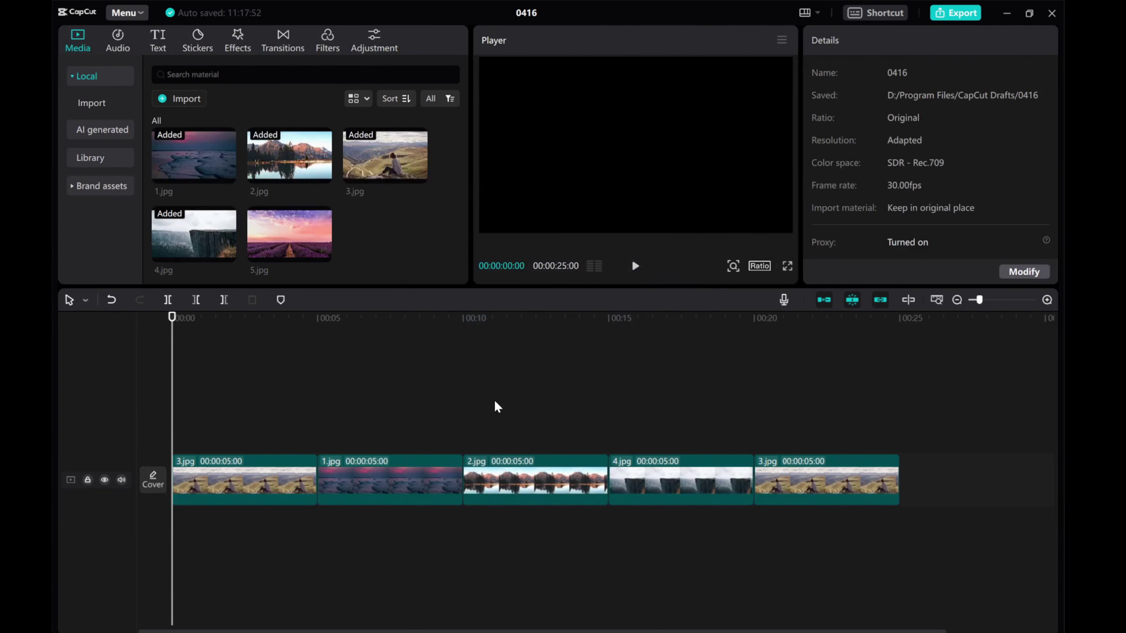
{"action": "left_click_drag", "start_coordinate": [239, 254], "coordinate": [805, 479]}
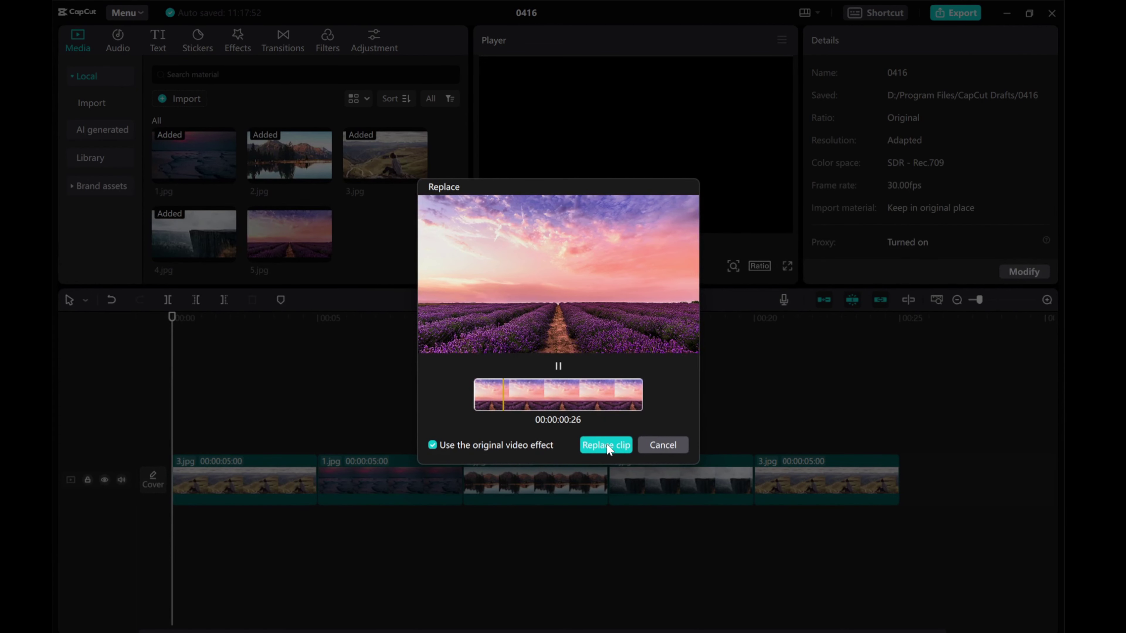
{"action": "left_click", "coordinate": [607, 445]}
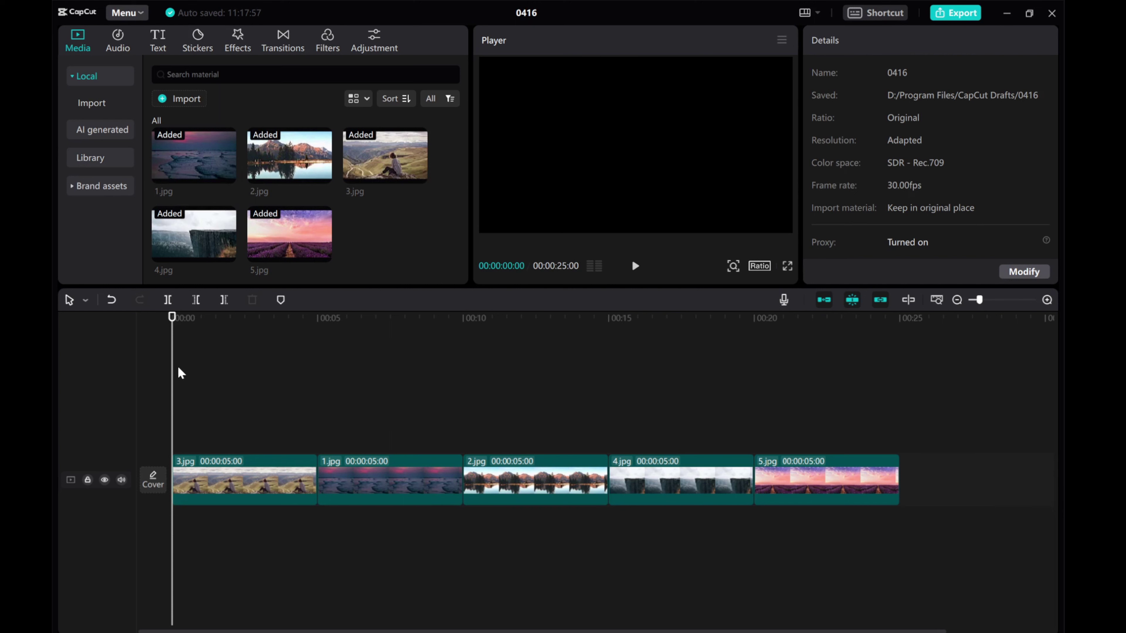
Step: Lift 1.jpg onto an overlay track starting around 00:00:02:13 and step the playhead to check the slide
{"action": "left_click_drag", "start_coordinate": [176, 376], "coordinate": [242, 383]}
{"action": "left_click", "coordinate": [354, 484]}
{"action": "left_click_drag", "start_coordinate": [355, 486], "coordinate": [285, 434]}
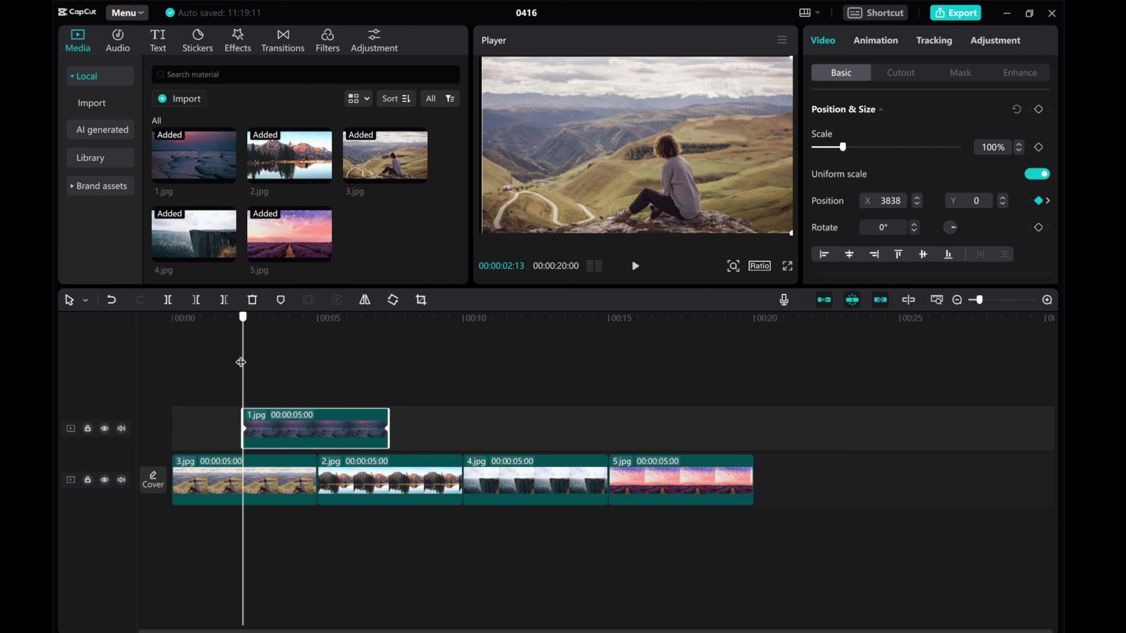
{"action": "left_click_drag", "start_coordinate": [242, 362], "coordinate": [314, 378]}
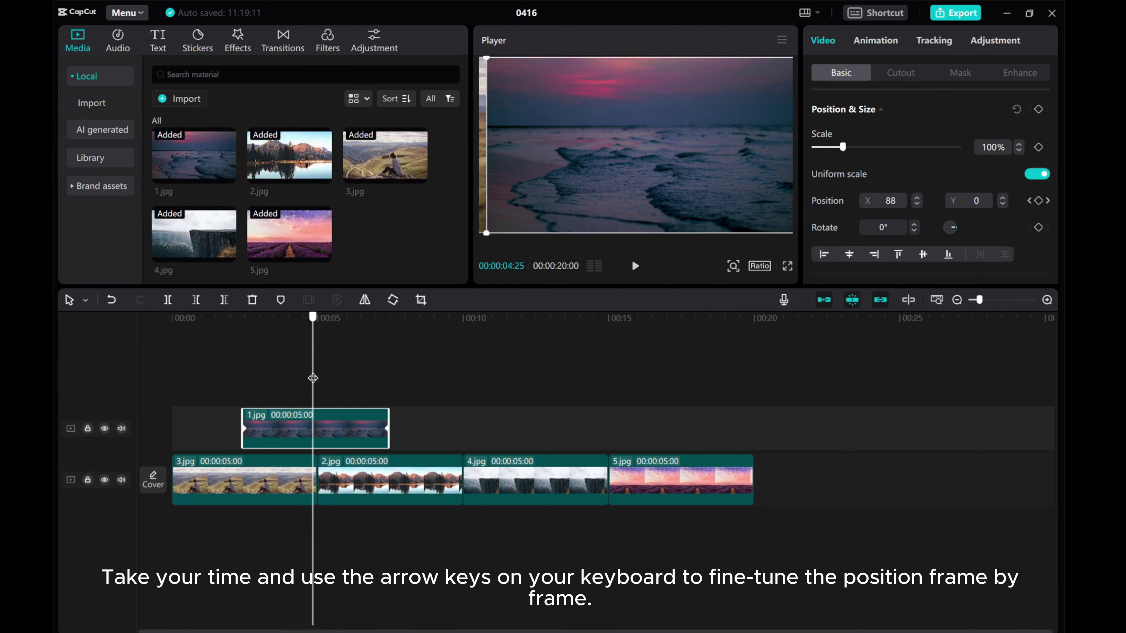
{"action": "key", "text": "Right"}
{"action": "key", "text": "Right"}
Step: Stack 2.jpg on a new track, then 4.jpg on a top track starting near 00:00:06:15
{"action": "left_click_drag", "start_coordinate": [353, 488], "coordinate": [354, 387]}
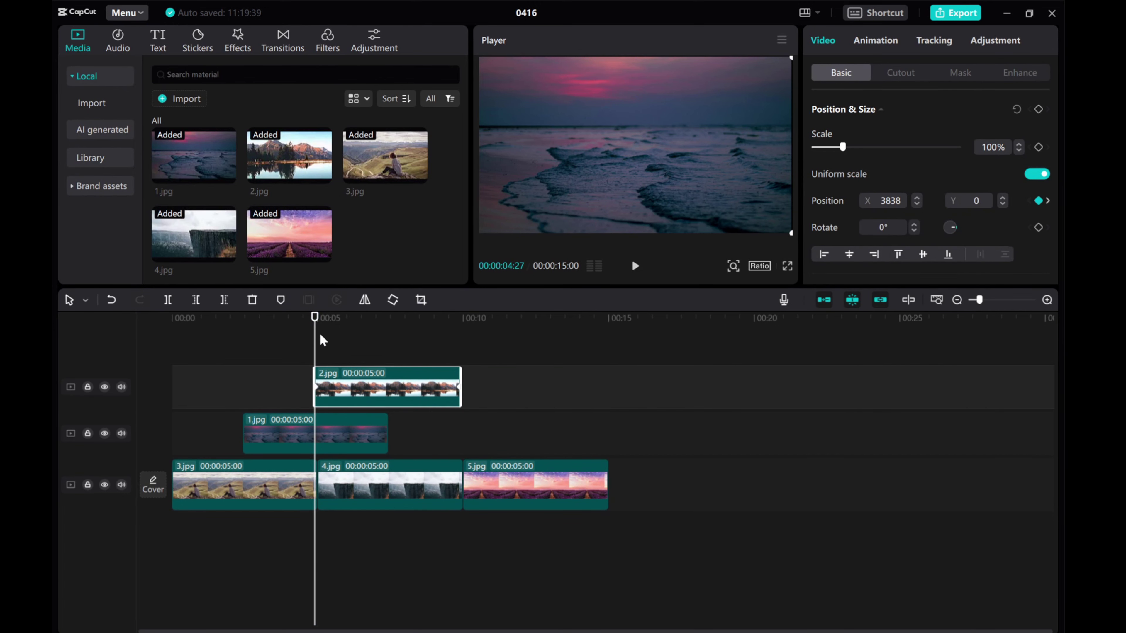
{"action": "left_click_drag", "start_coordinate": [322, 341], "coordinate": [385, 347]}
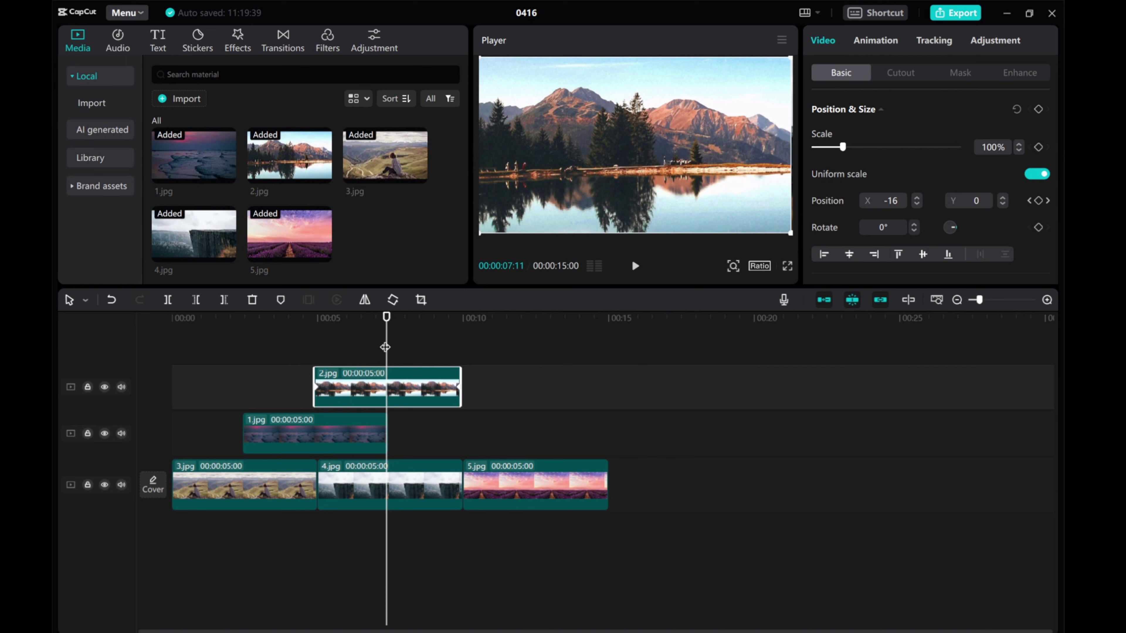
{"action": "left_click_drag", "start_coordinate": [408, 492], "coordinate": [416, 397]}
{"action": "key", "text": "space"}
{"action": "key", "text": "space"}
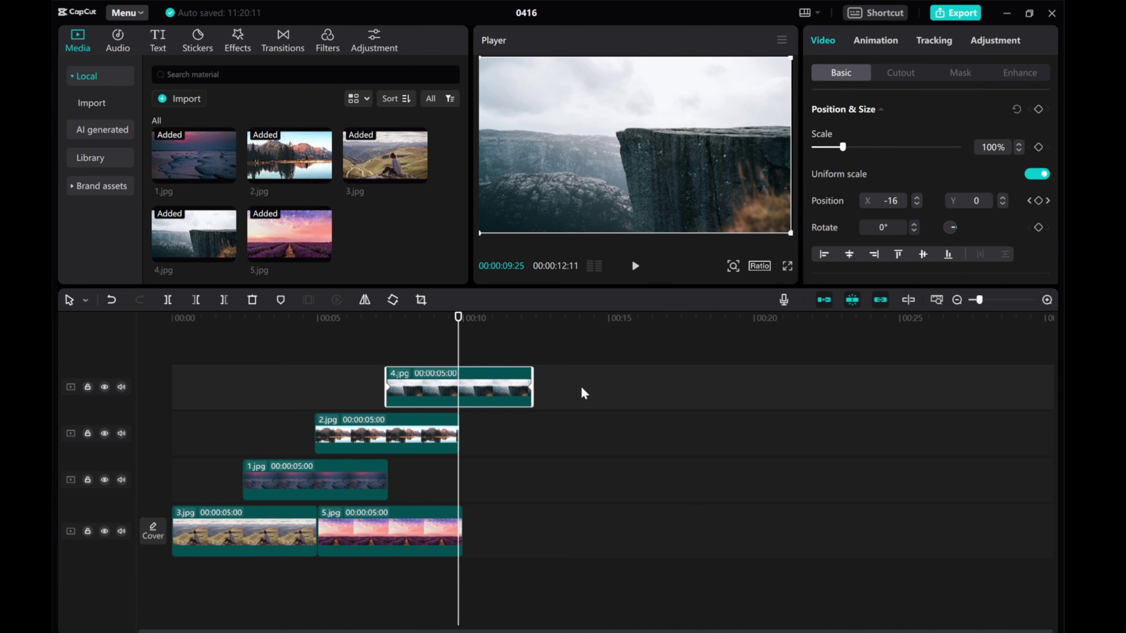
Step: Place 5.jpg on a new top track and shift its start slightly earlier
{"action": "left_click_drag", "start_coordinate": [436, 508], "coordinate": [576, 371]}
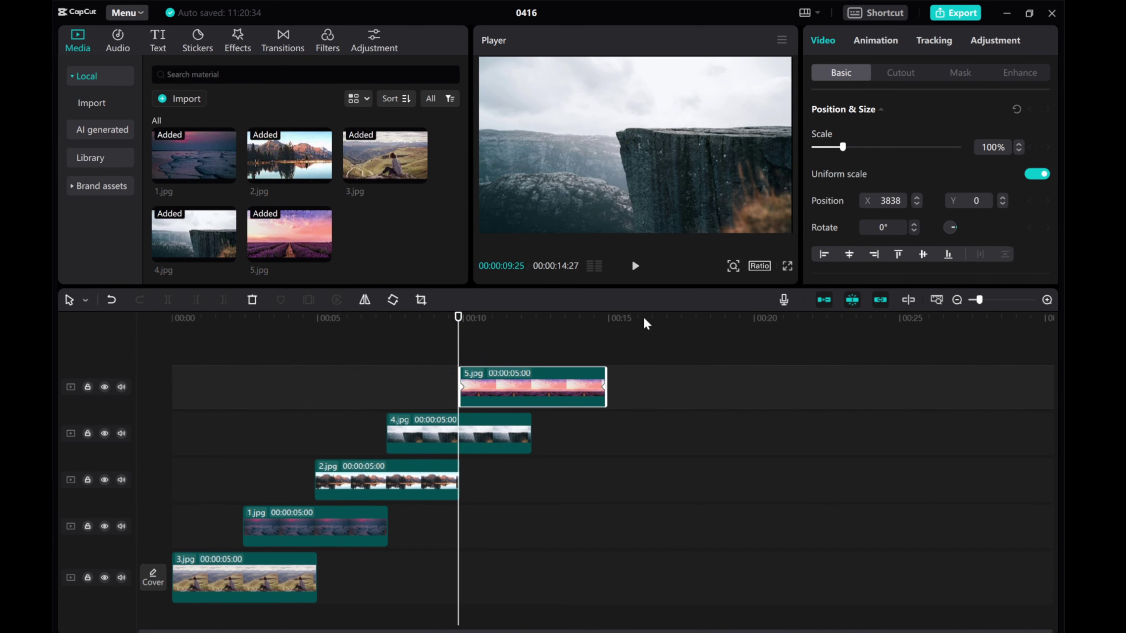
{"action": "key", "text": "space"}
{"action": "key", "text": "Left"}
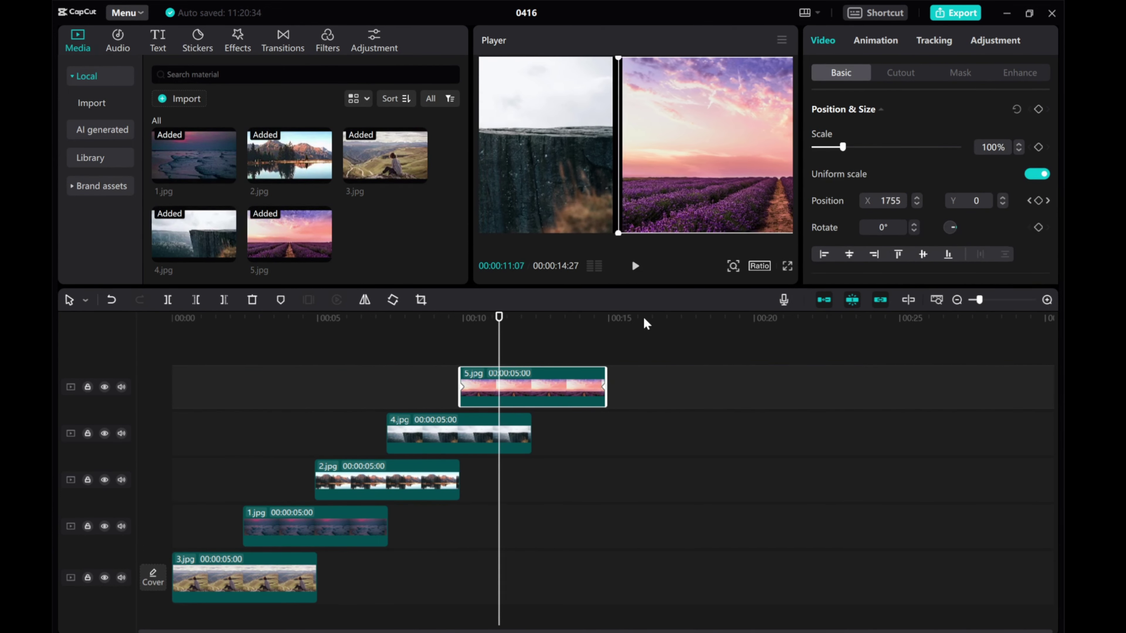
{"action": "left_click_drag", "start_coordinate": [490, 394], "coordinate": [492, 393]}
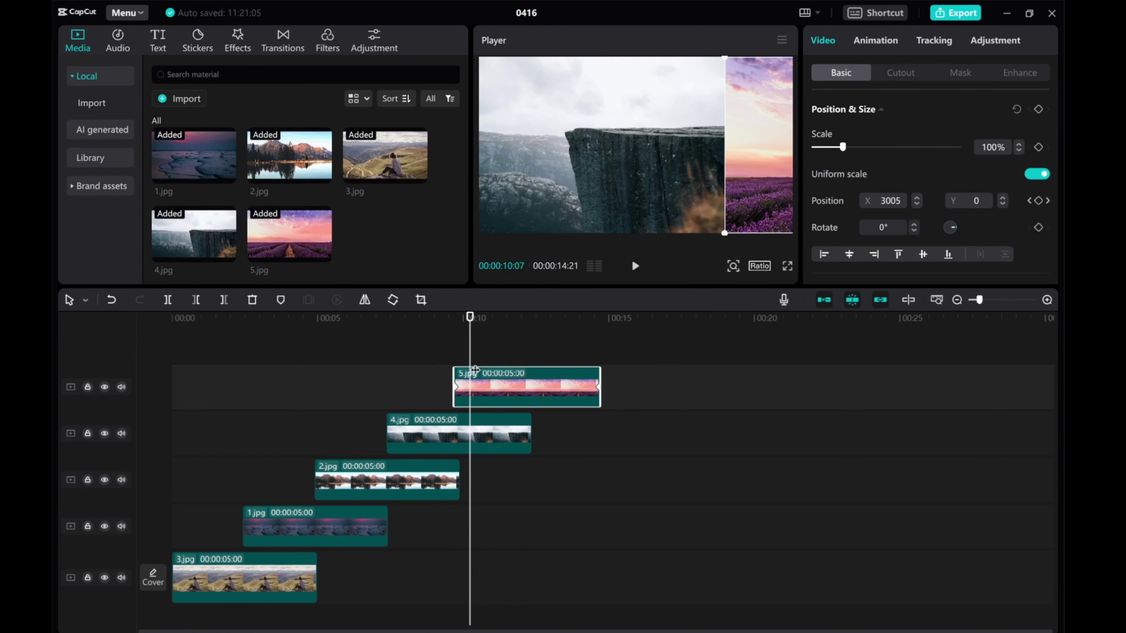
{"action": "left_click_drag", "start_coordinate": [456, 355], "coordinate": [503, 354]}
Step: Zoom the timeline out, return the playhead to 00:00 and deselect 5.jpg for previewing
{"action": "left_click", "coordinate": [956, 301]}
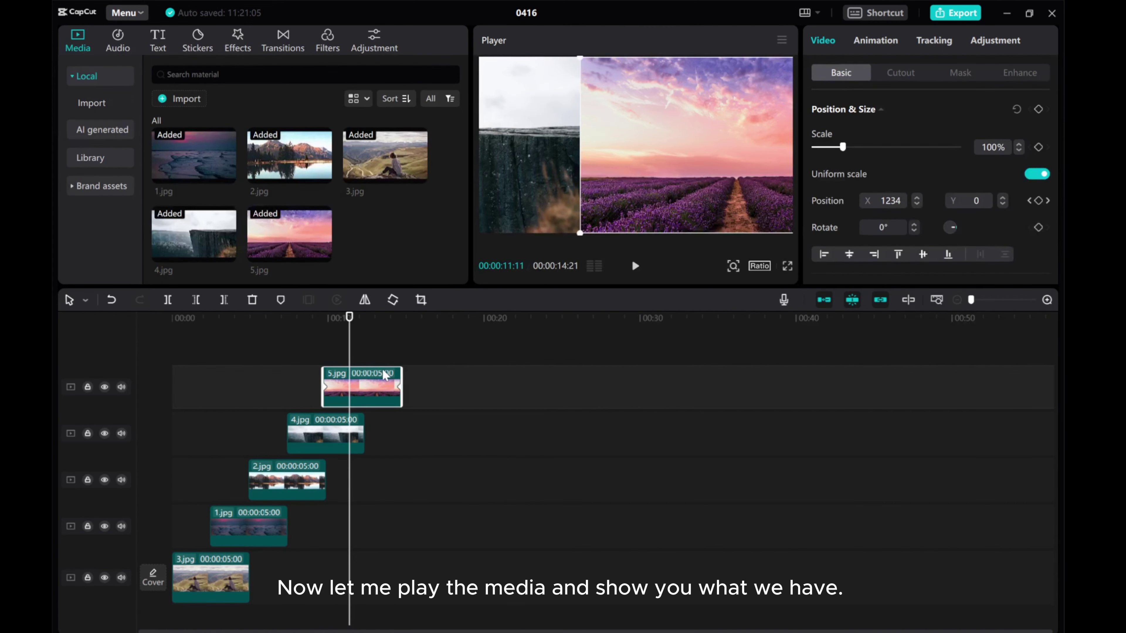
{"action": "left_click_drag", "start_coordinate": [353, 345], "coordinate": [92, 344]}
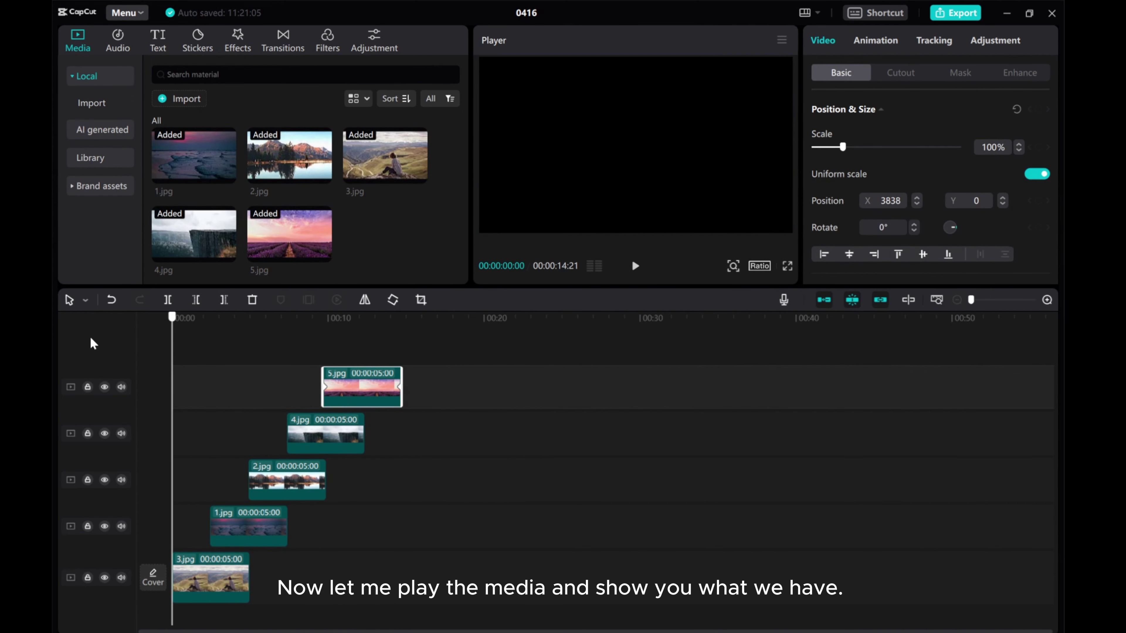
{"action": "left_click", "coordinate": [183, 349]}
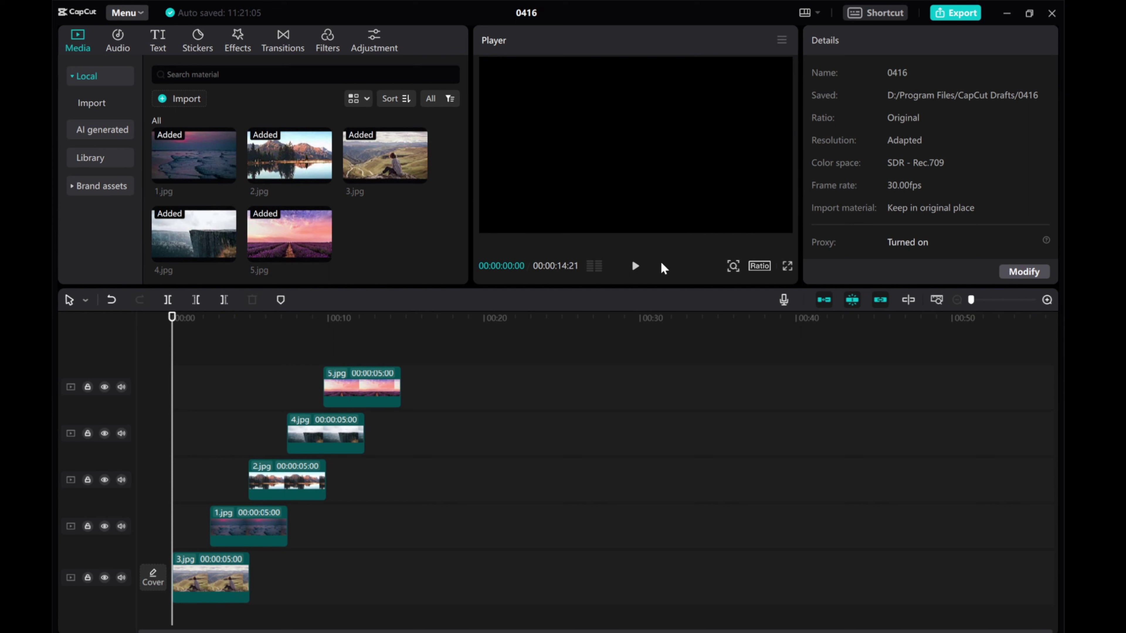